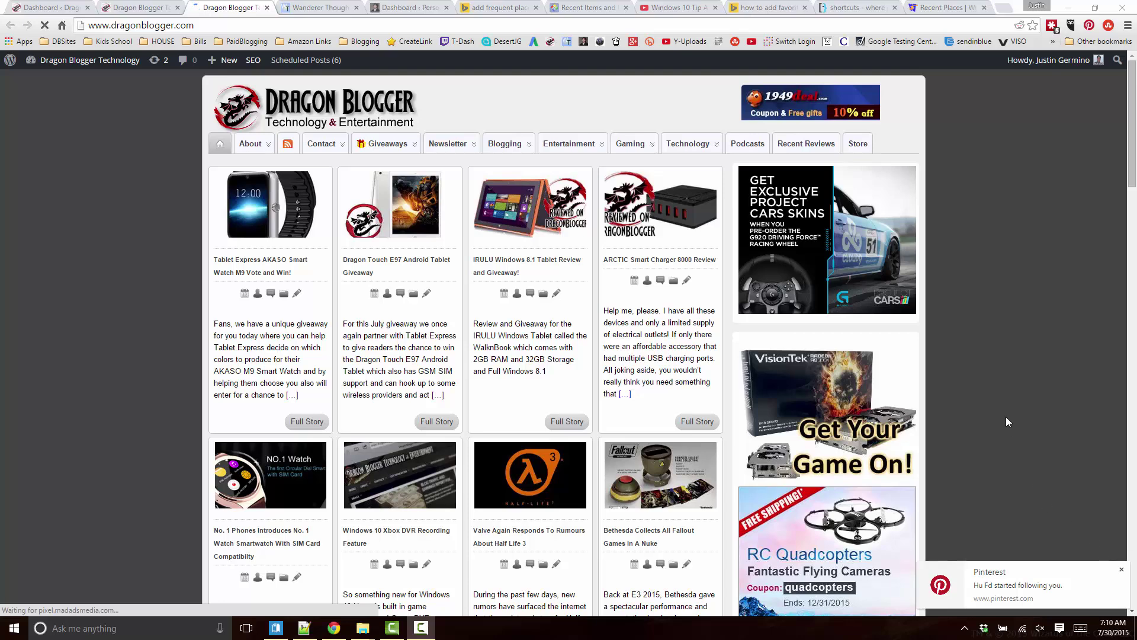
Reposition the Recent folders window and briefly open the ProNeuro folder.
key("alt+Tab")
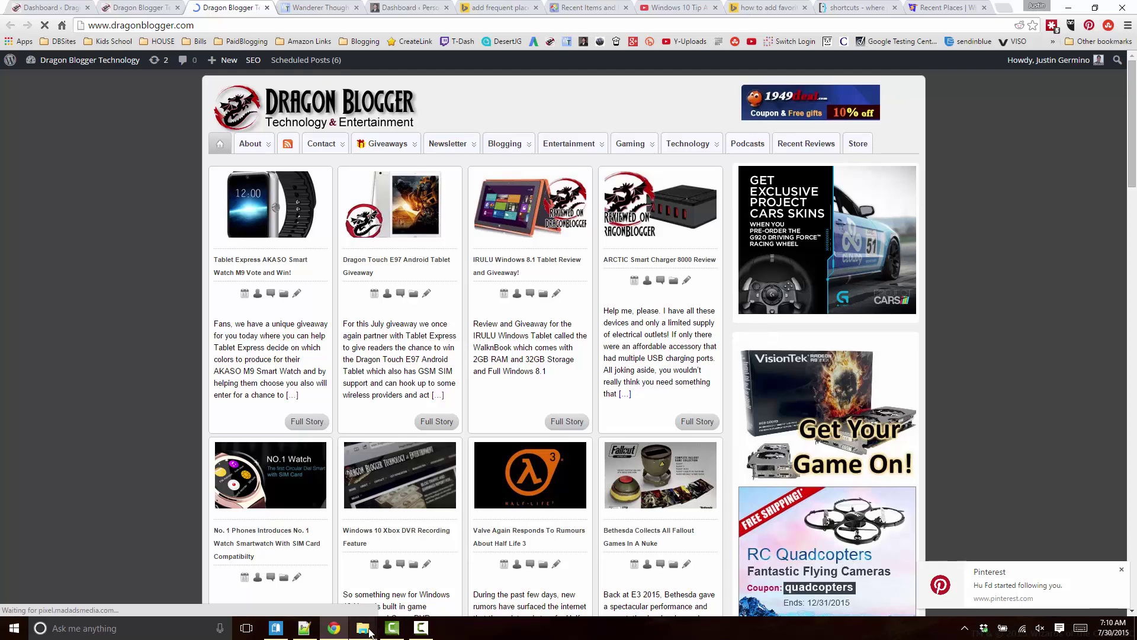
left_click(364, 630)
left_click(409, 578)
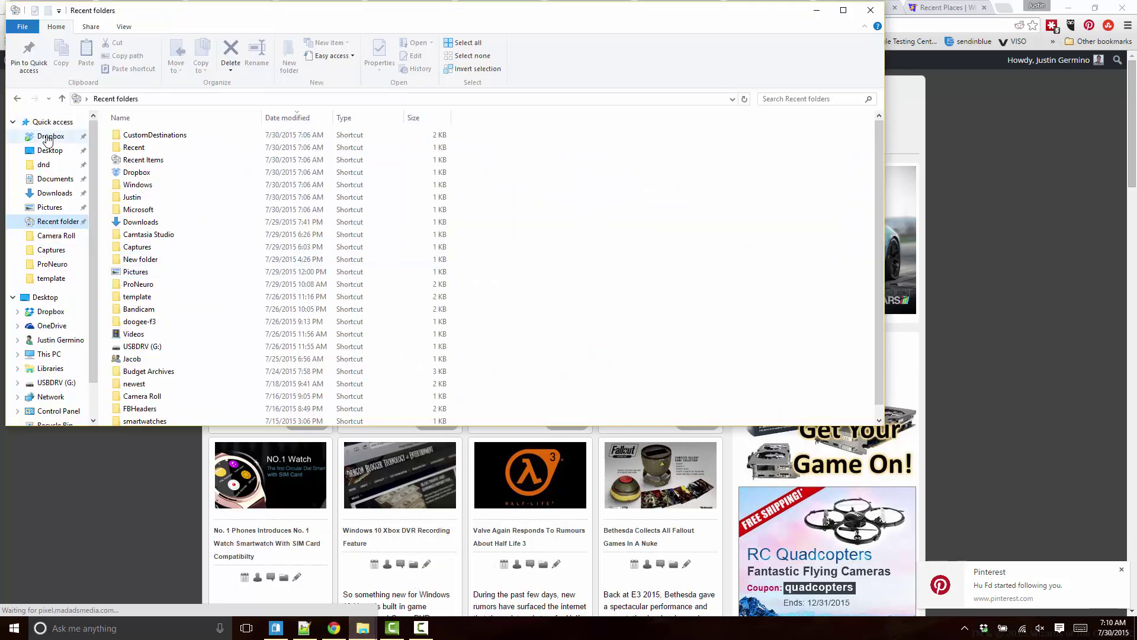
left_click_drag(290, 16, 337, 70)
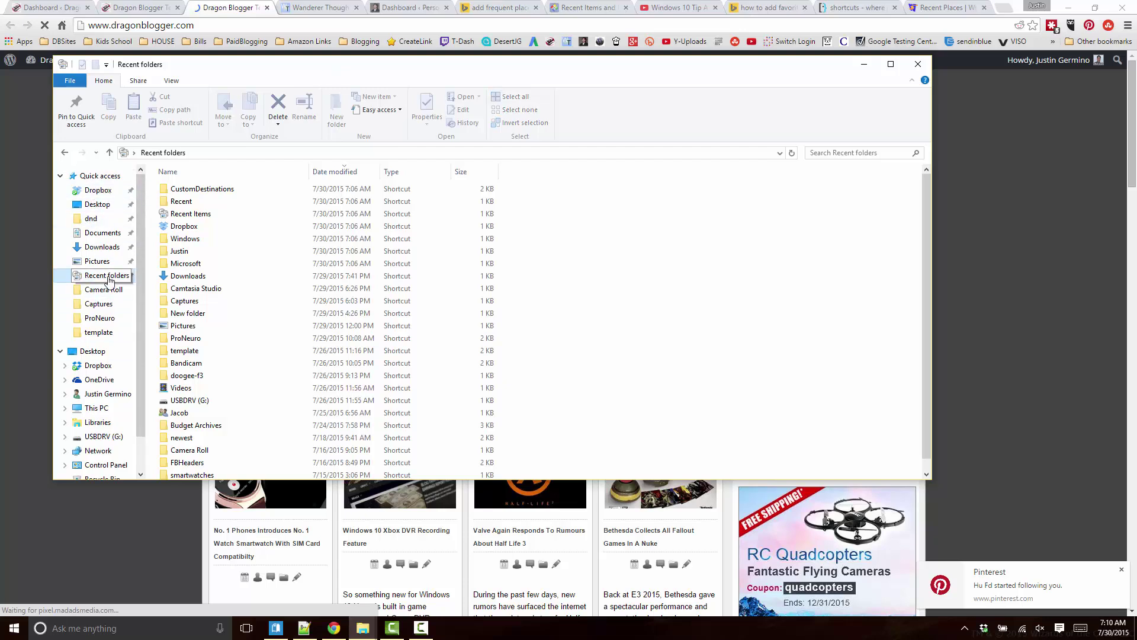
left_click(99, 318)
key("alt+Left")
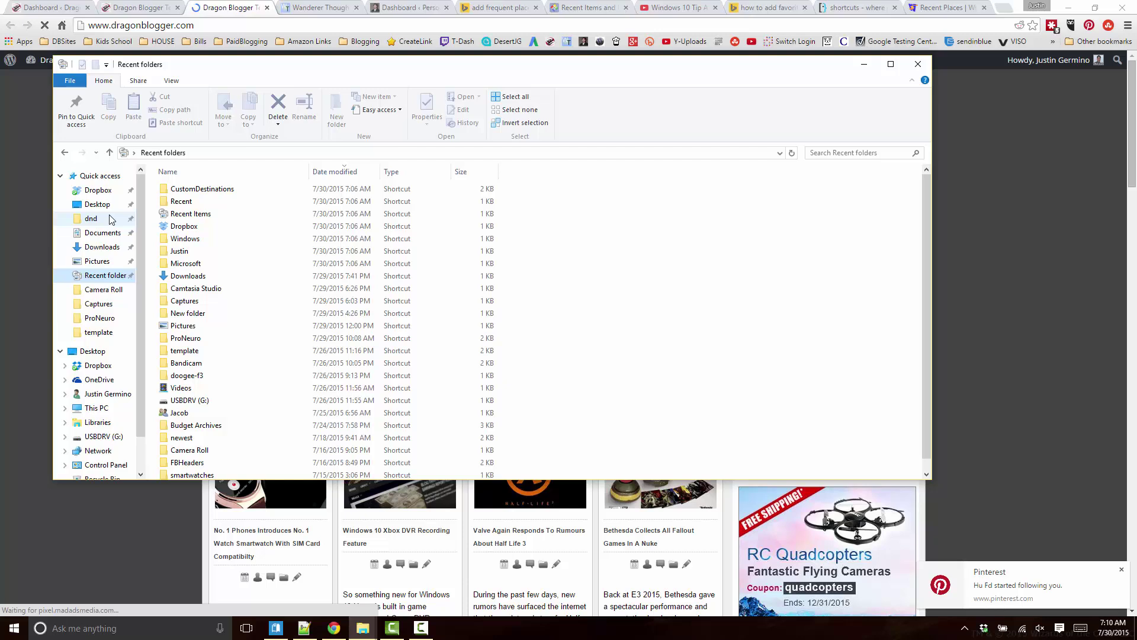
Hide the Recent folders window and use 'Save image as' on the smartwatch image.
left_click(10, 137)
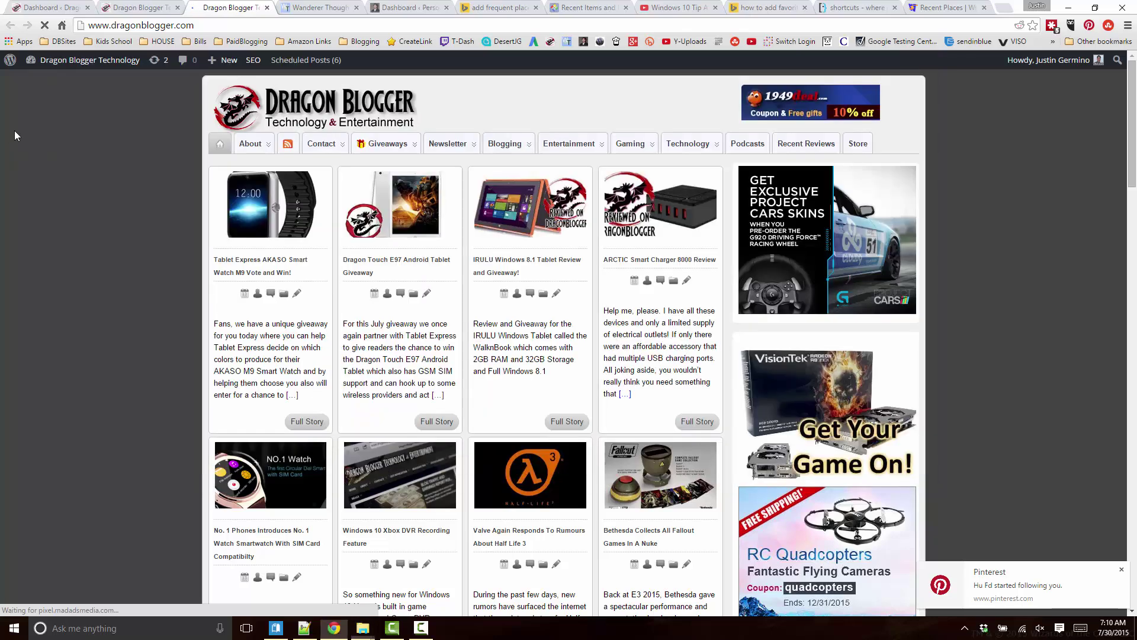
right_click(278, 210)
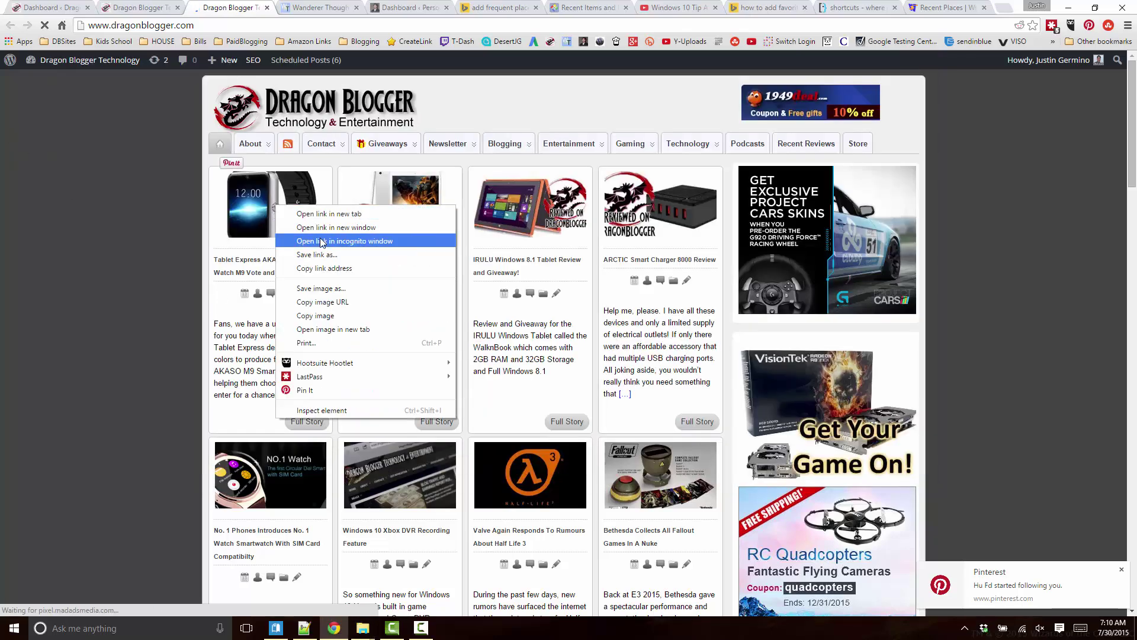
left_click(329, 291)
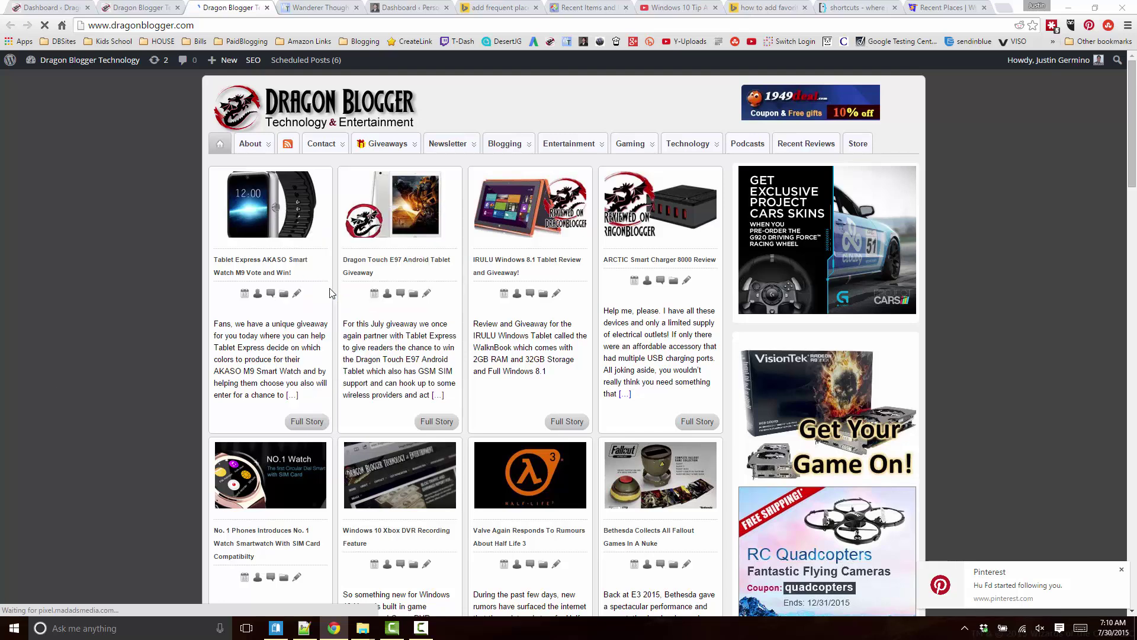
scroll(131, 171, "up", 1)
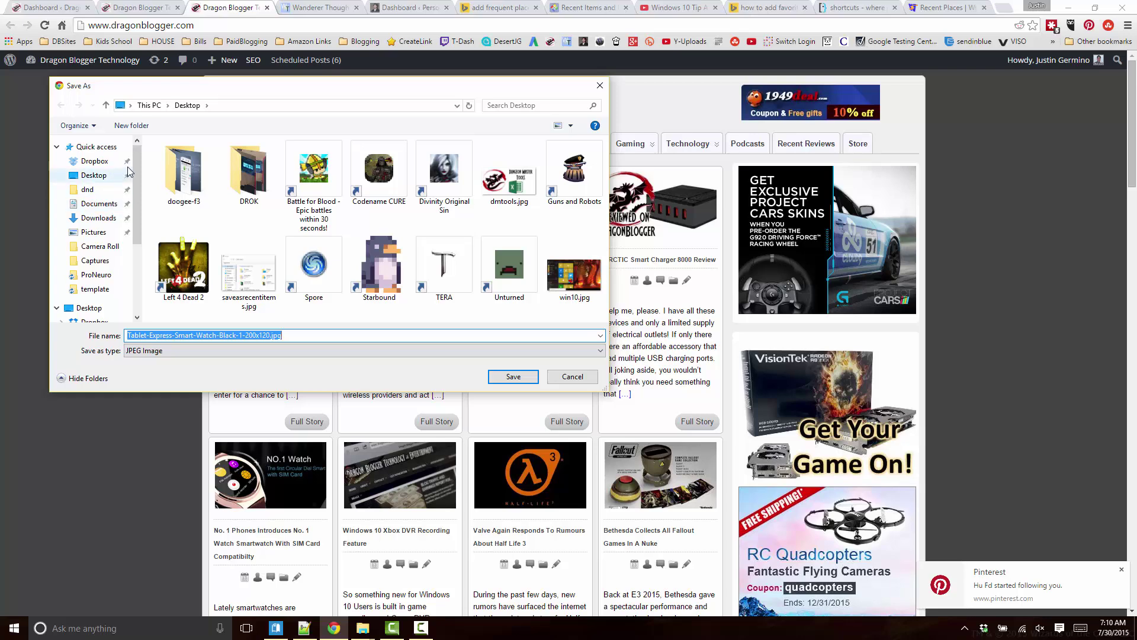
left_click_drag(140, 170, 139, 227)
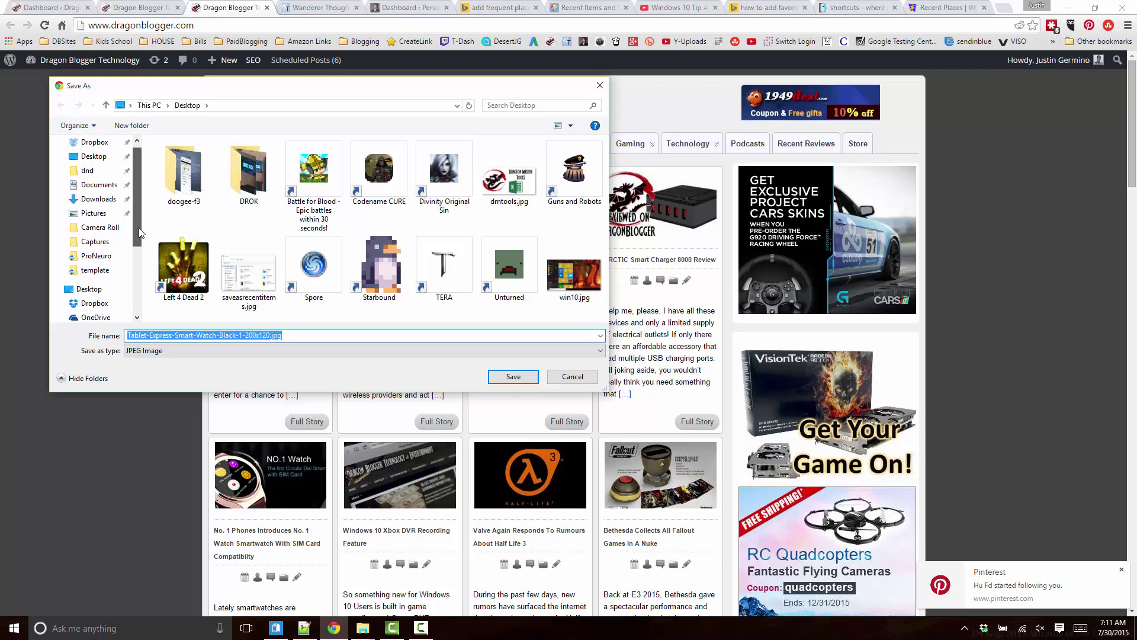
left_click_drag(140, 235, 149, 278)
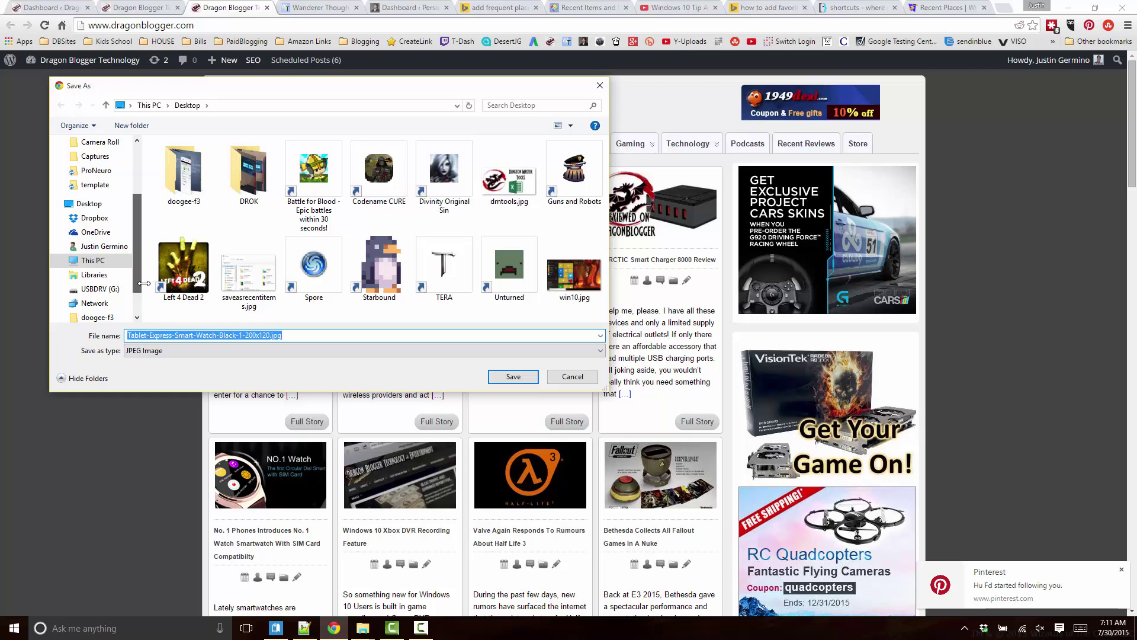
Browse from This PC through Blade (C:), Users, the user folder, AppData, Roaming, Microsoft into Windows.
left_click(93, 260)
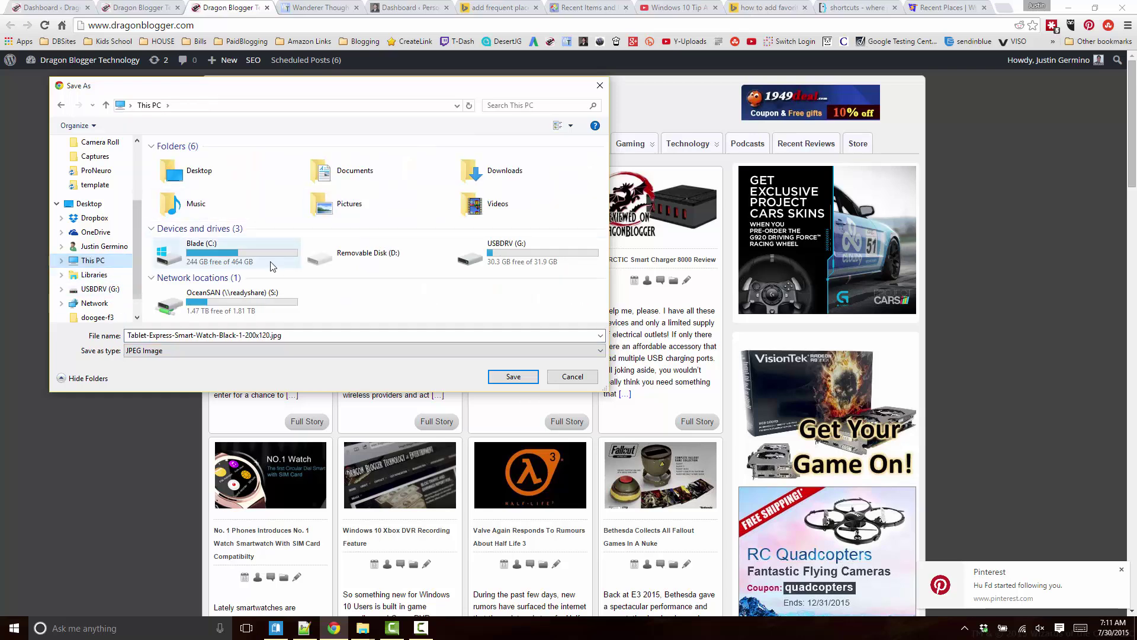
double_click(200, 252)
scroll(207, 230, "down", 3)
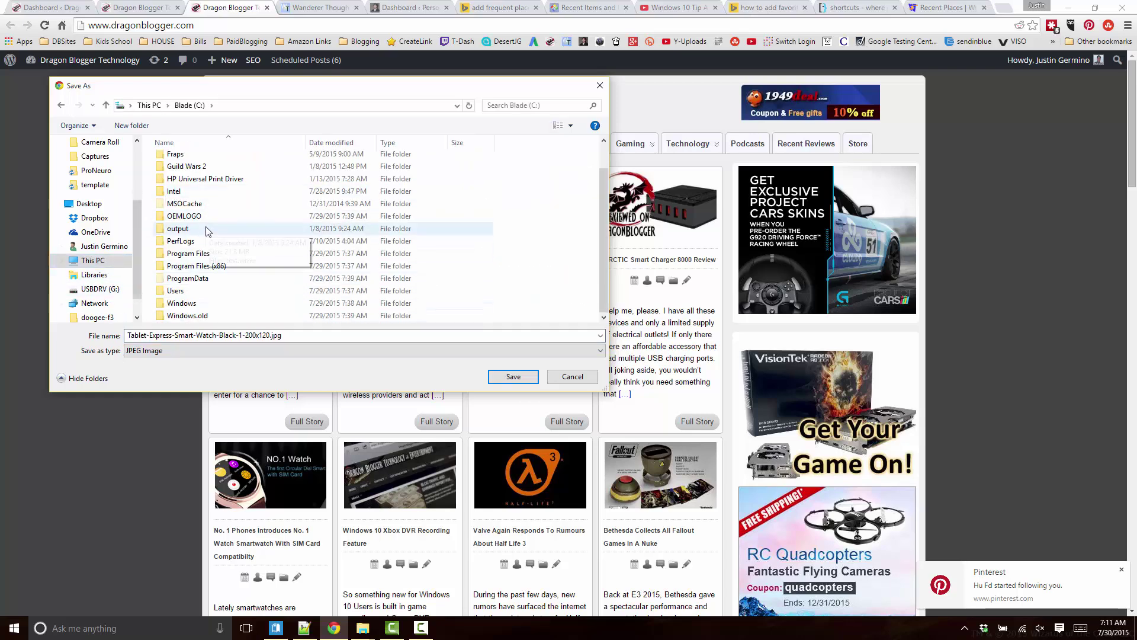
double_click(175, 290)
left_click(176, 184)
double_click(186, 187)
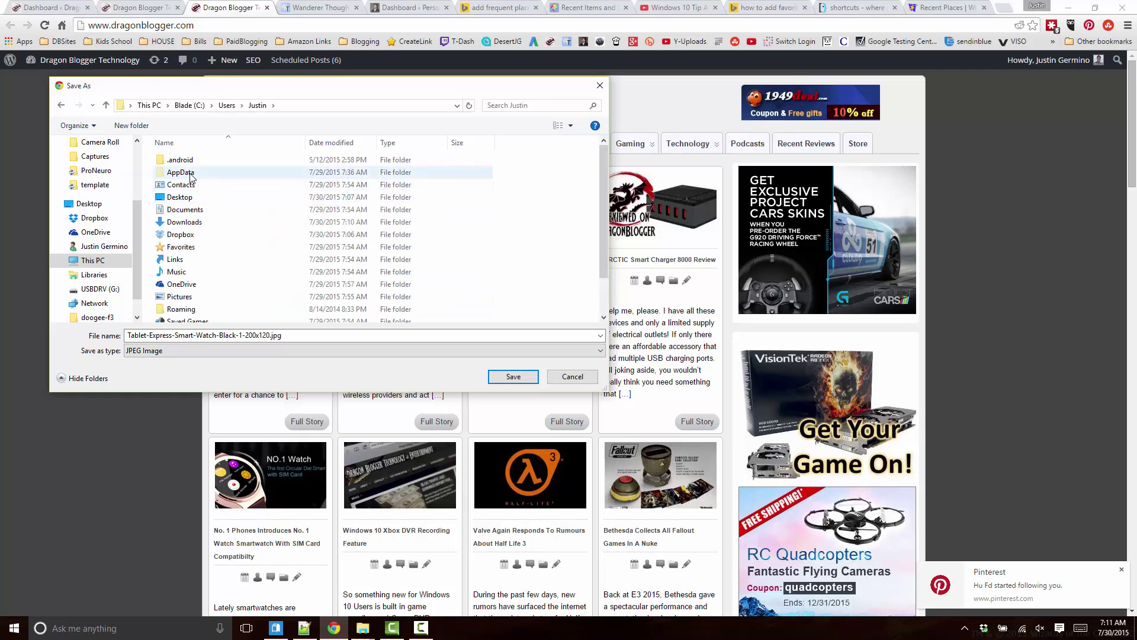
double_click(181, 171)
double_click(181, 185)
scroll(187, 222, "down", 10)
left_click(186, 303)
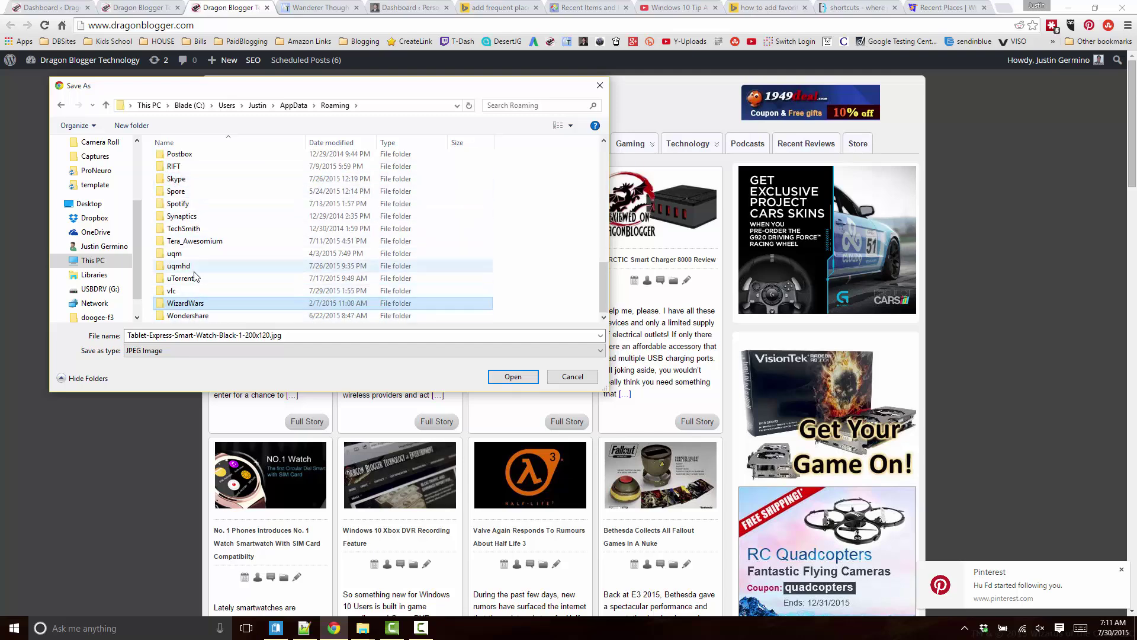
scroll(187, 249, "up", 3)
scroll(187, 222, "up", 2)
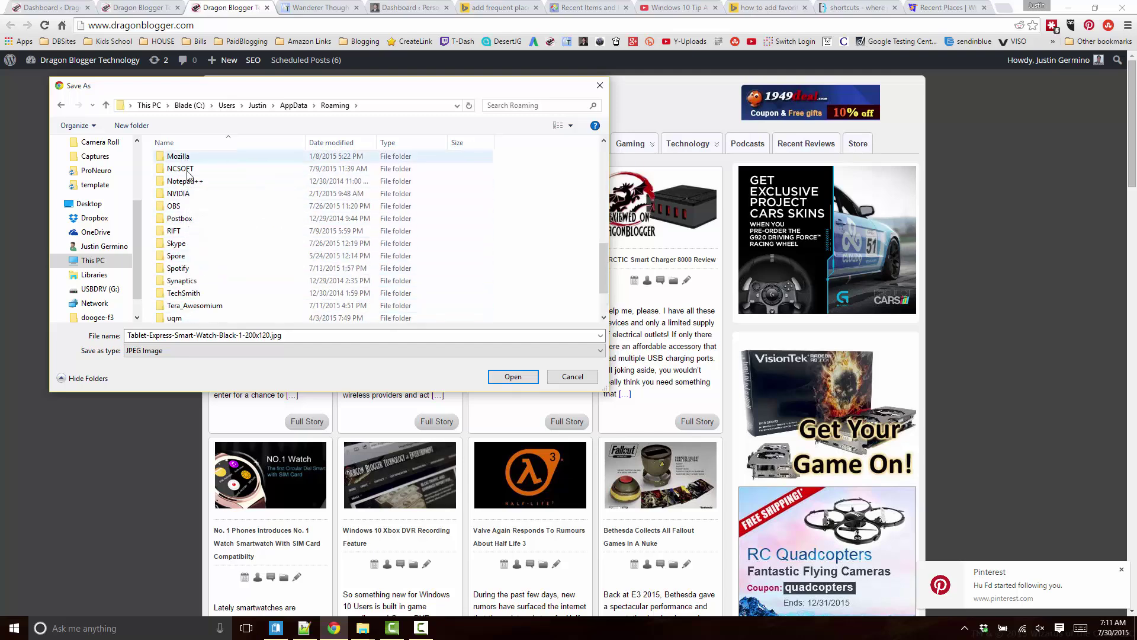
left_click(187, 182)
scroll(192, 187, "up", 1)
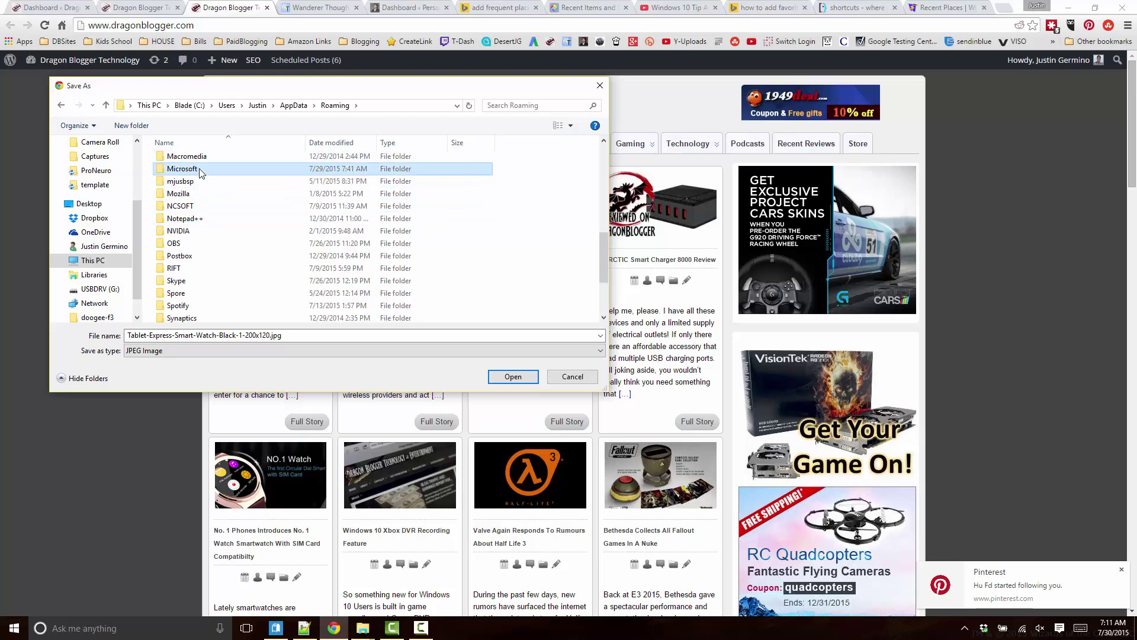
double_click(181, 169)
double_click(197, 218)
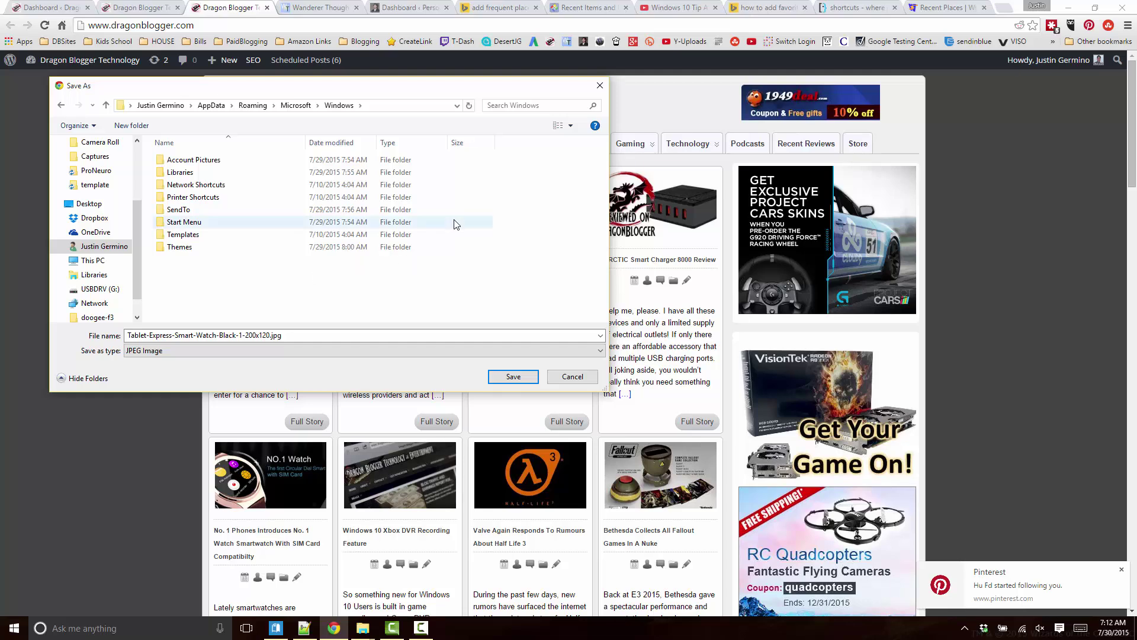
Extend the address bar path with \recent and go to Recent Items.
left_click(389, 106)
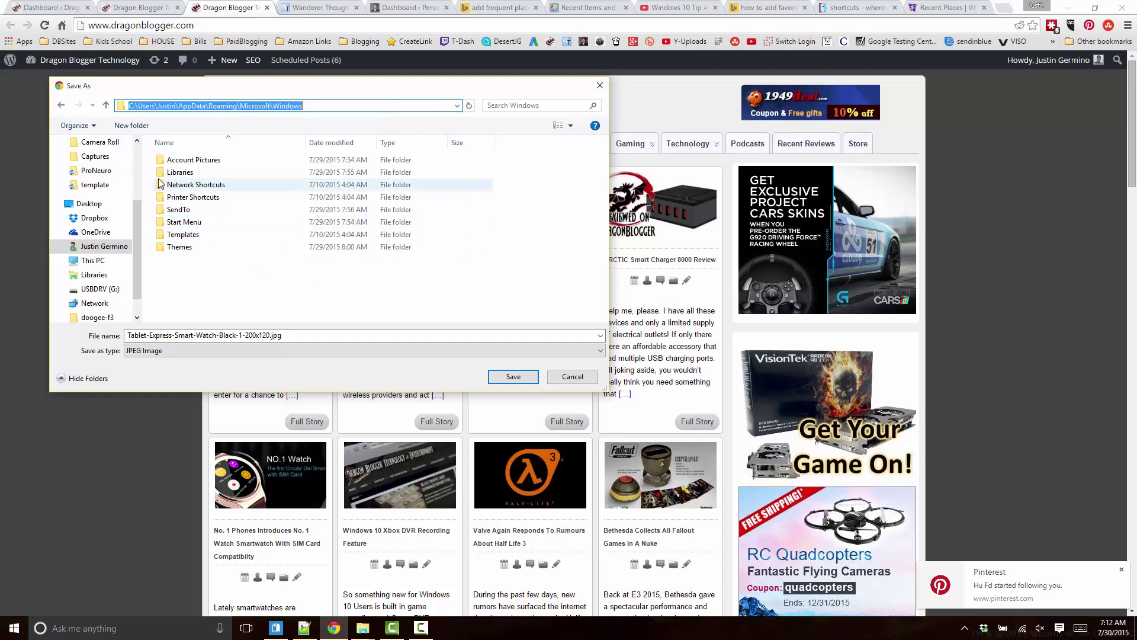
left_click(324, 106)
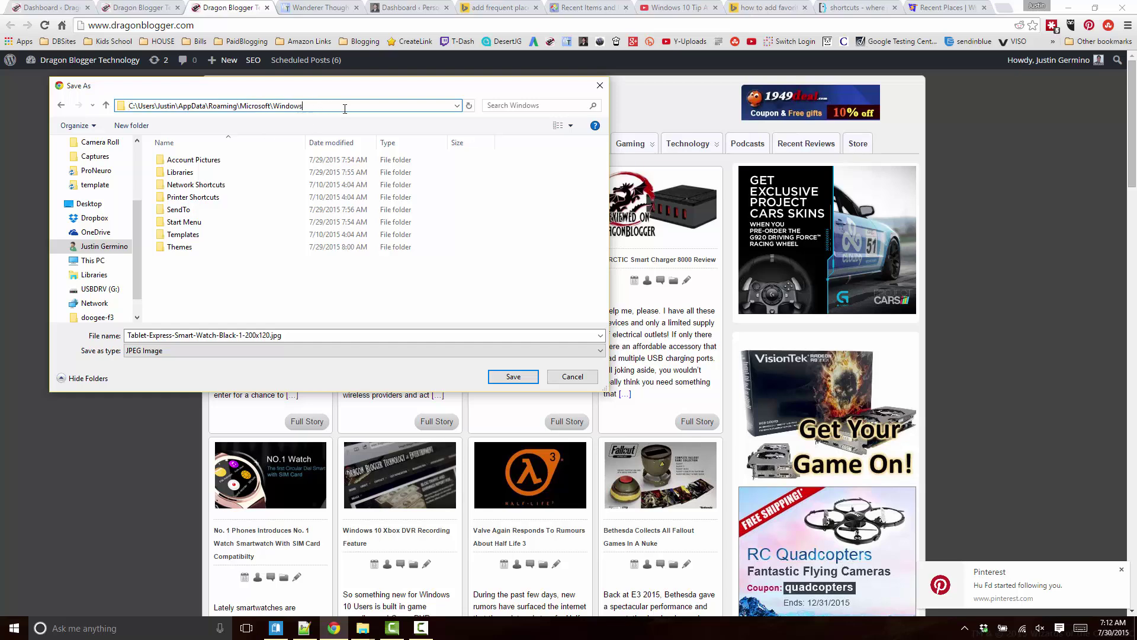
type("\\")
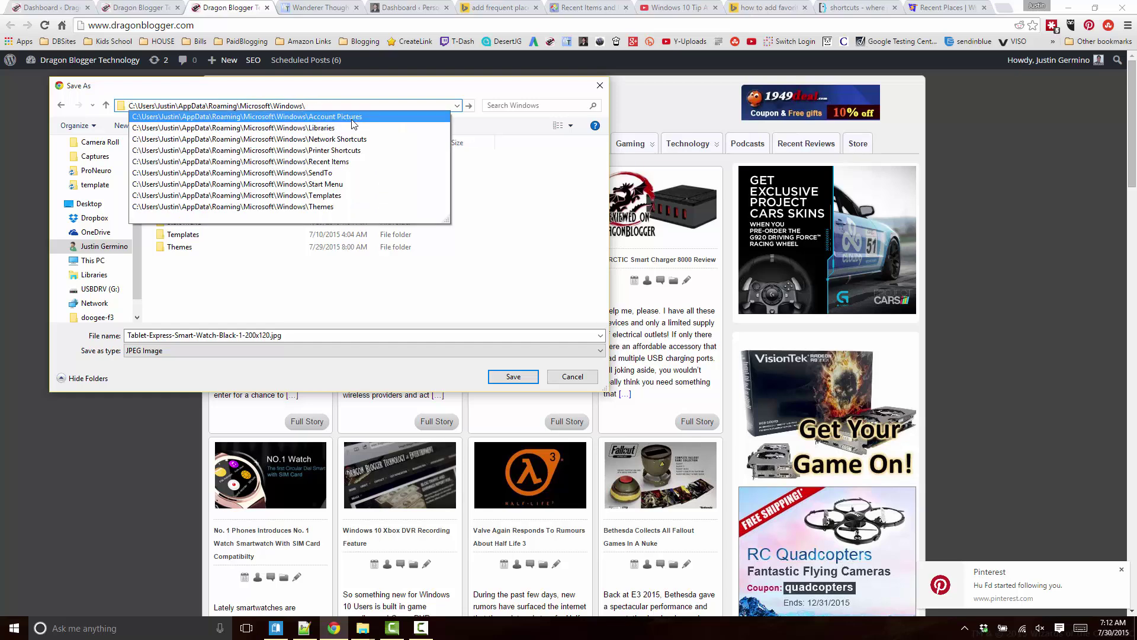
type("recent")
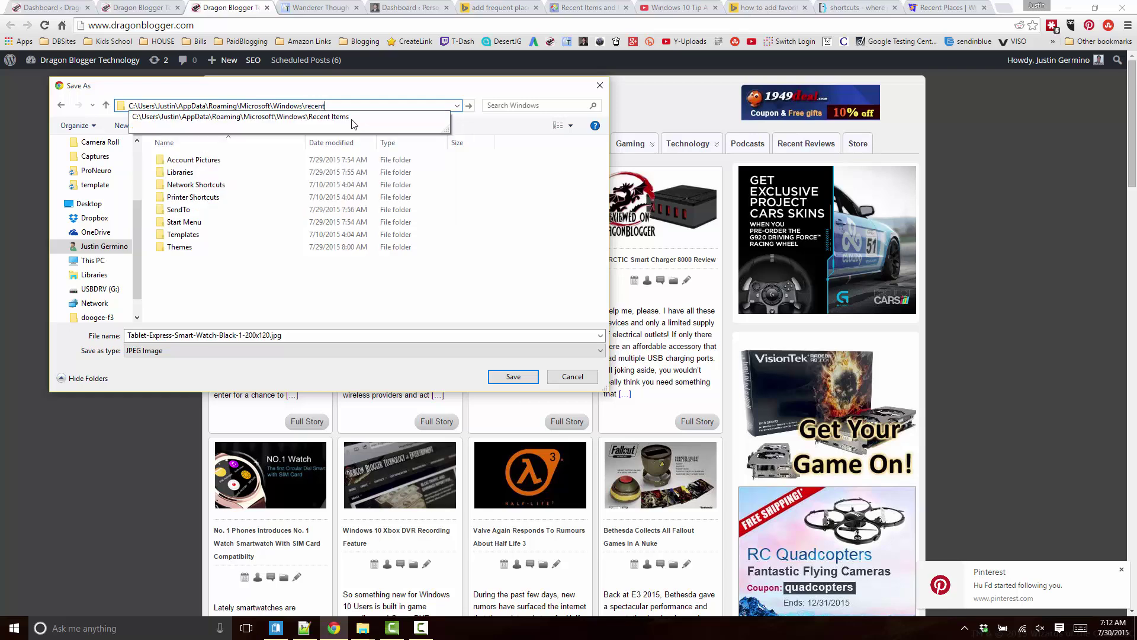
left_click(353, 118)
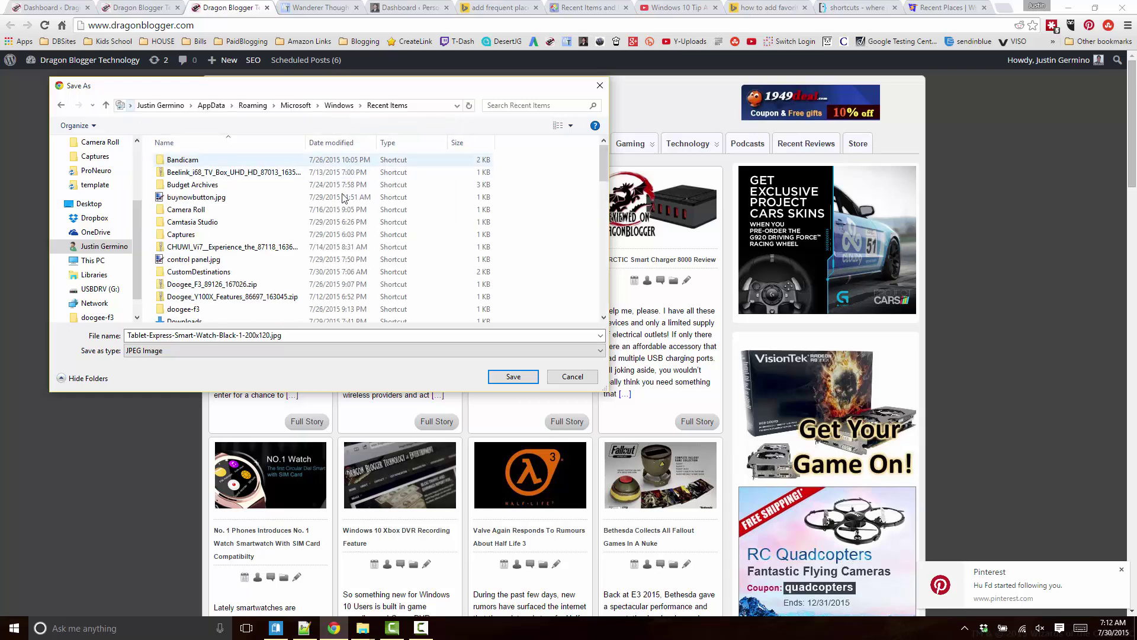
scroll(267, 231, "down", 3)
scroll(271, 250, "up", 3)
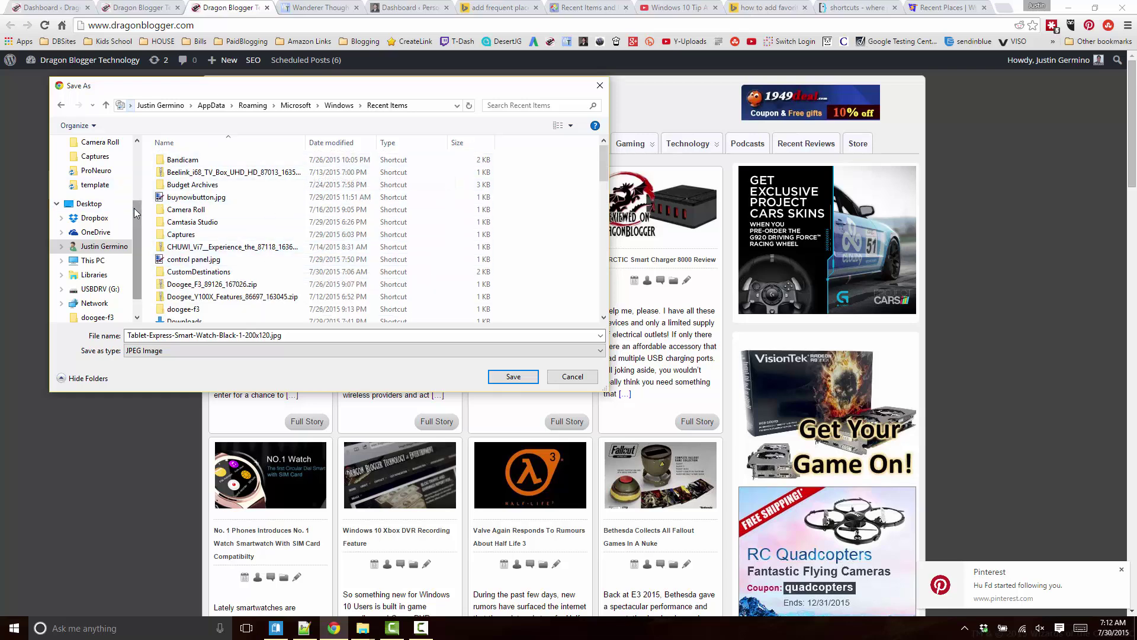
Pin the current Recent Items folder to Quick access.
left_click_drag(134, 209, 135, 142)
right_click(97, 147)
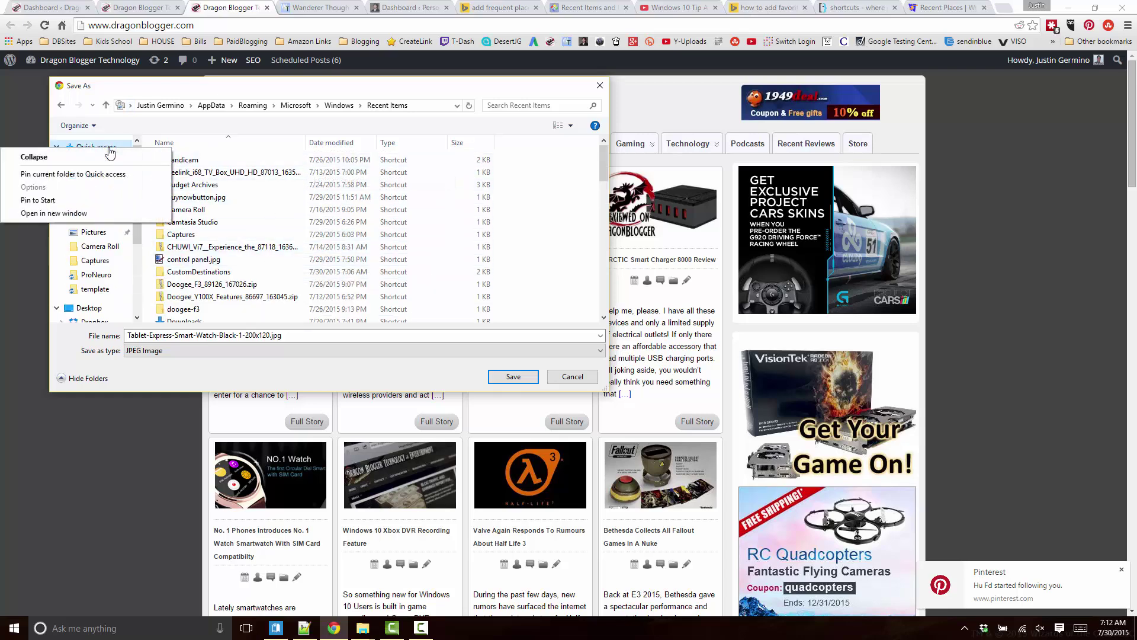
left_click(92, 175)
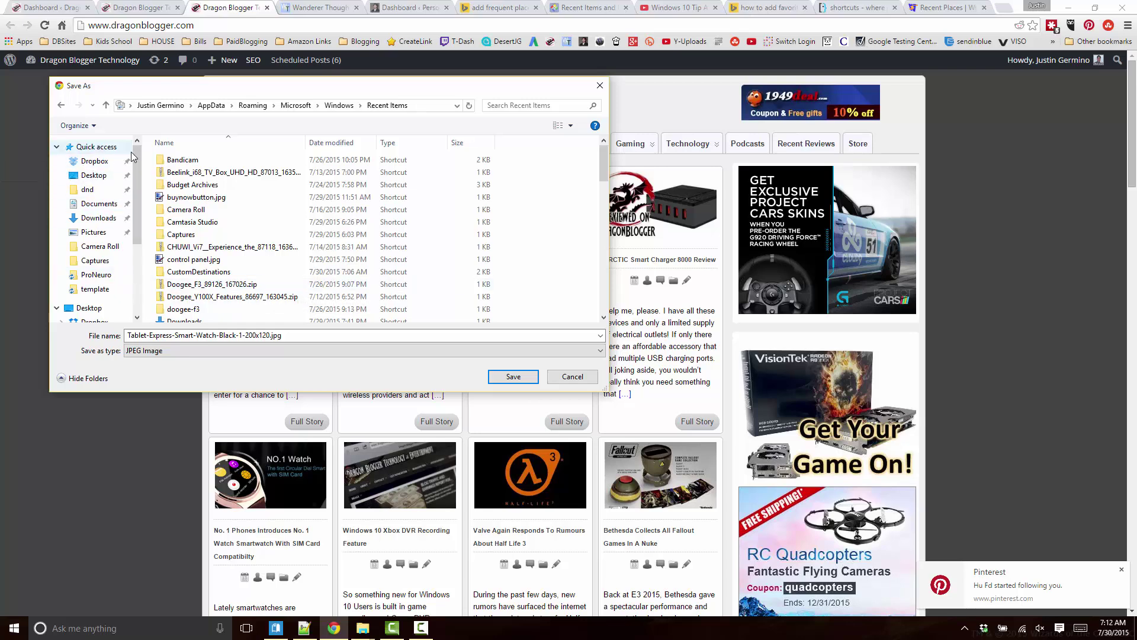
scroll(135, 286, "down", 3)
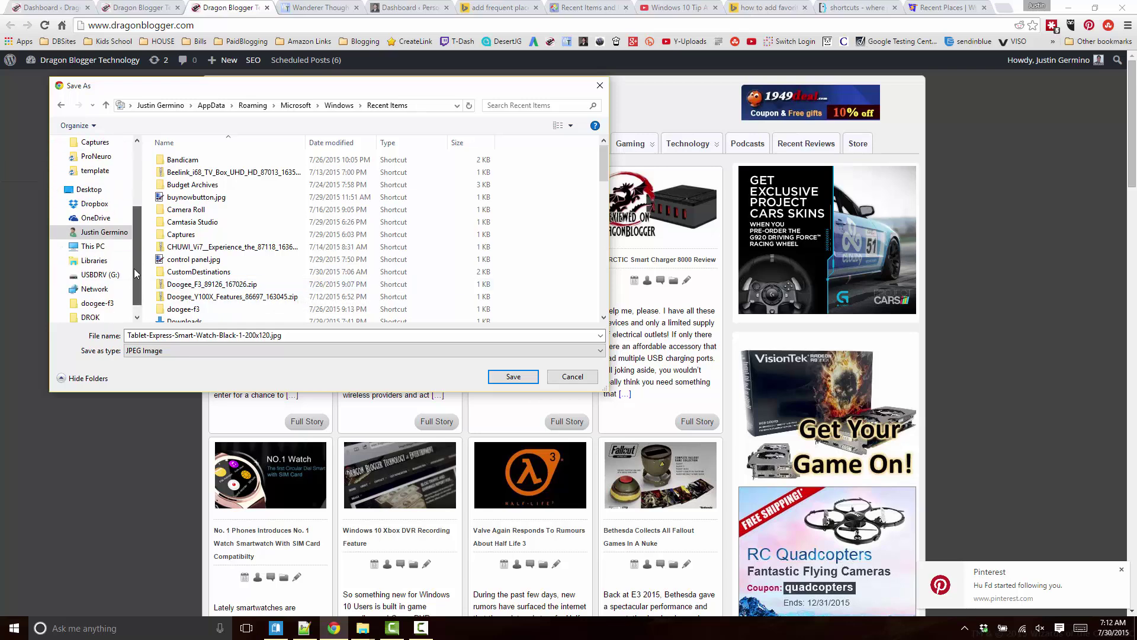
scroll(134, 264, "up", 3)
Open Quick access and the Captures folder, then go to the C: drive root.
left_click(96, 147)
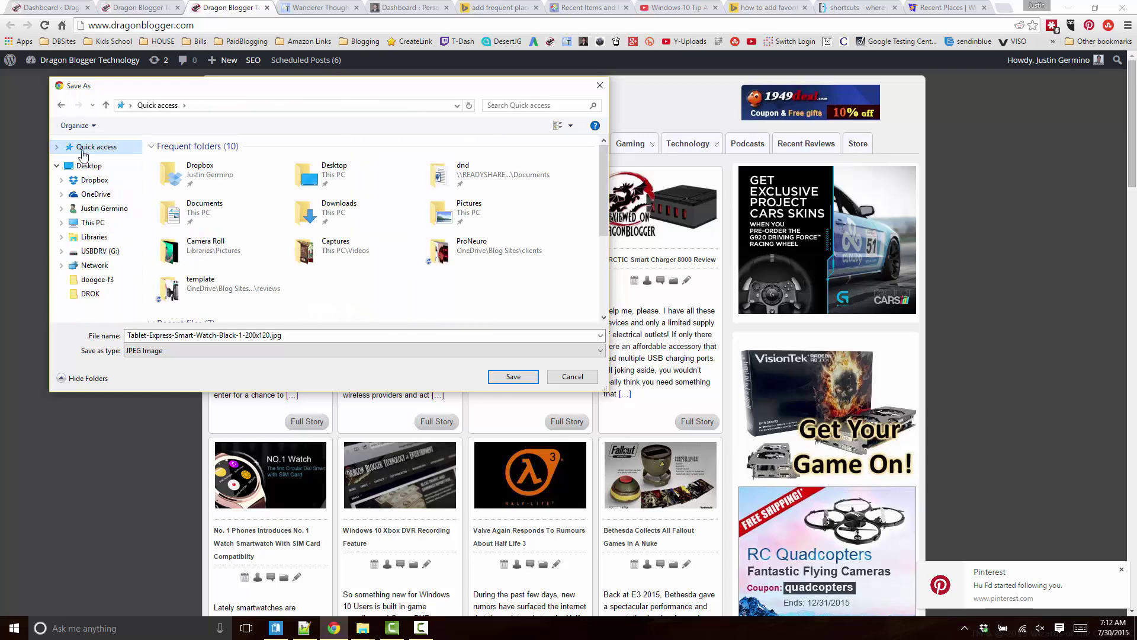
left_click(95, 260)
left_click(258, 104)
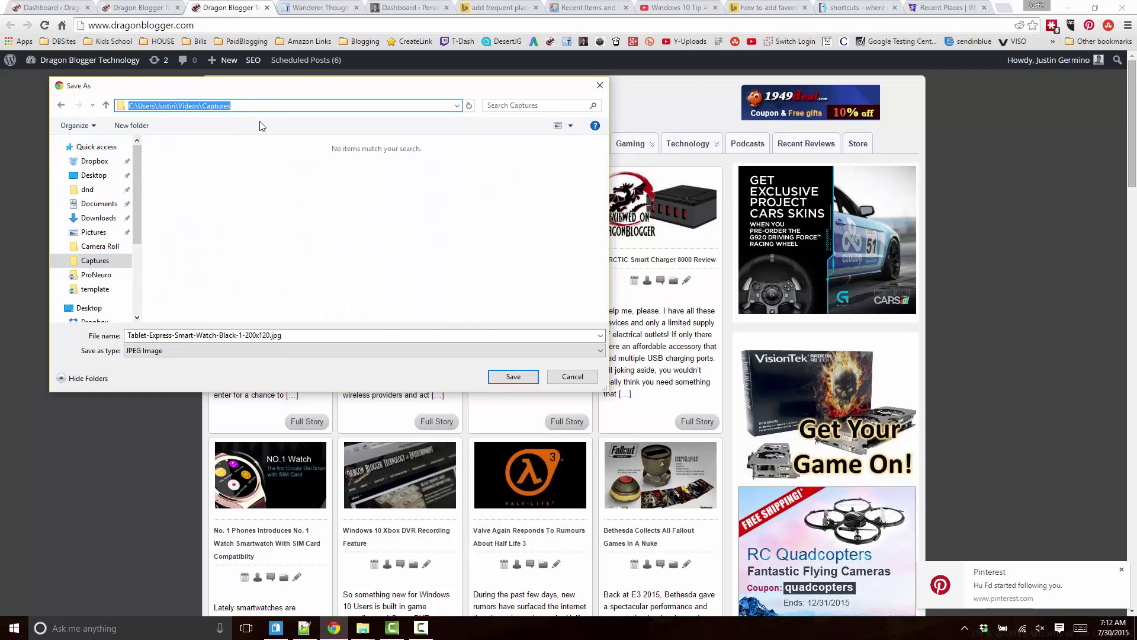
type("c:\\")
key("Return")
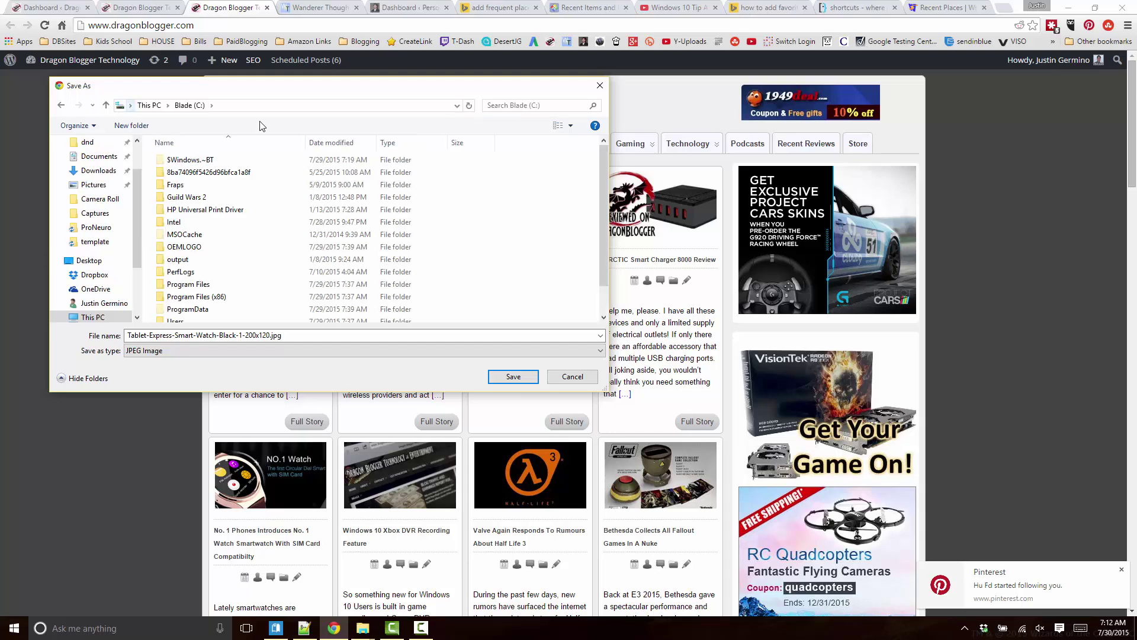
Move the pinned Recent Items entry to the top of Quick access and reopen it.
left_click(102, 303)
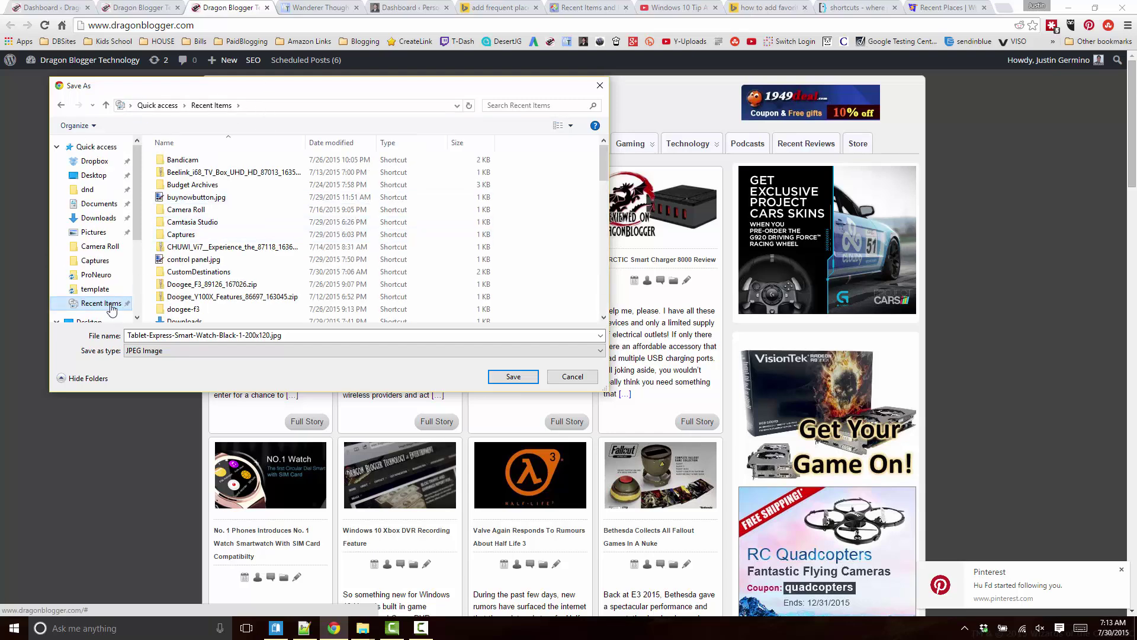
left_click_drag(114, 306, 115, 161)
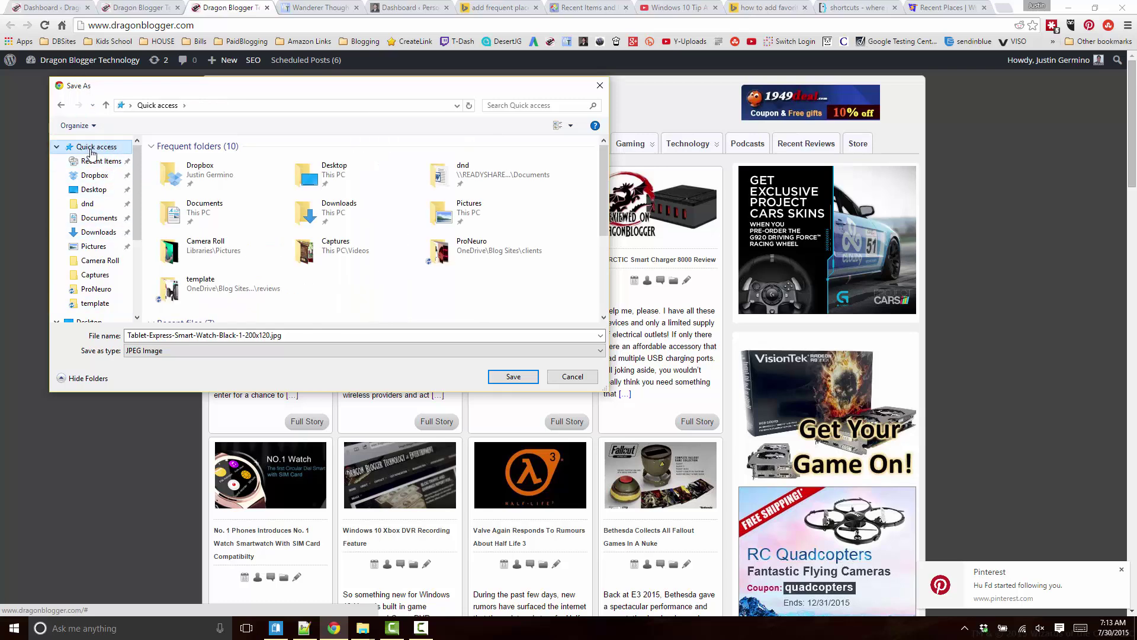
left_click(101, 161)
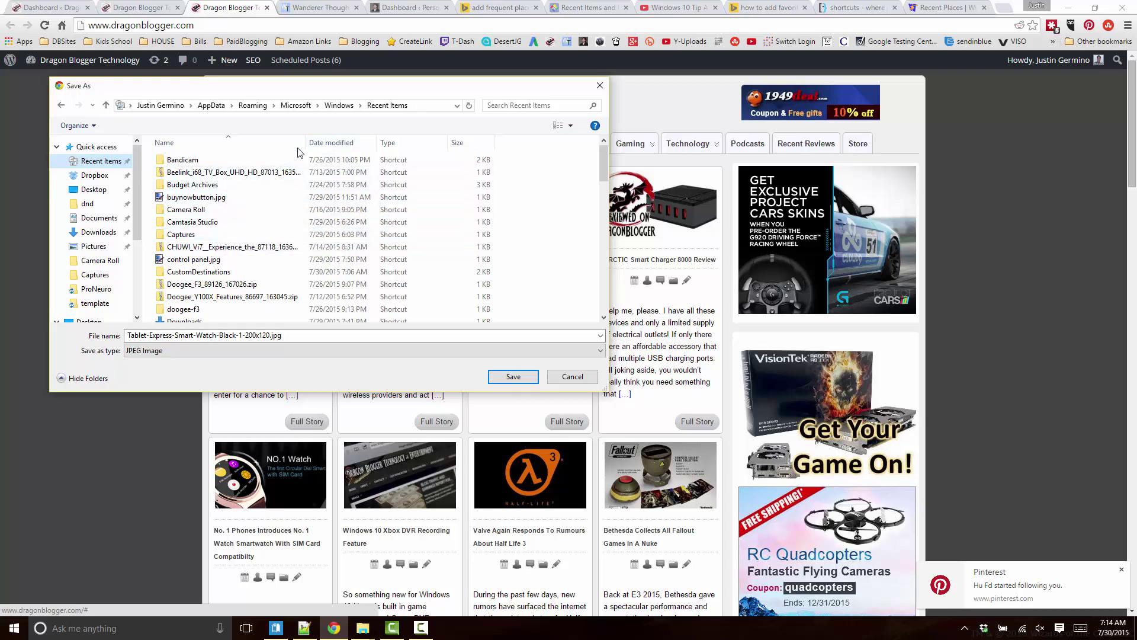
Sort Recent Items by type, then by date modified with newest first.
left_click(395, 142)
left_click(411, 142)
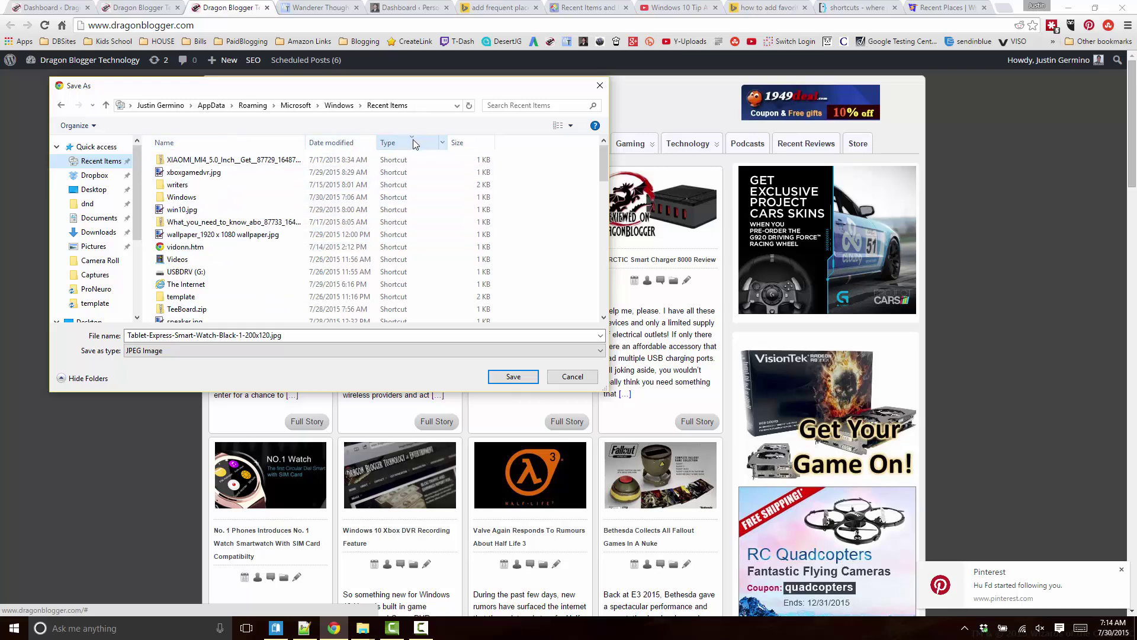
left_click(222, 142)
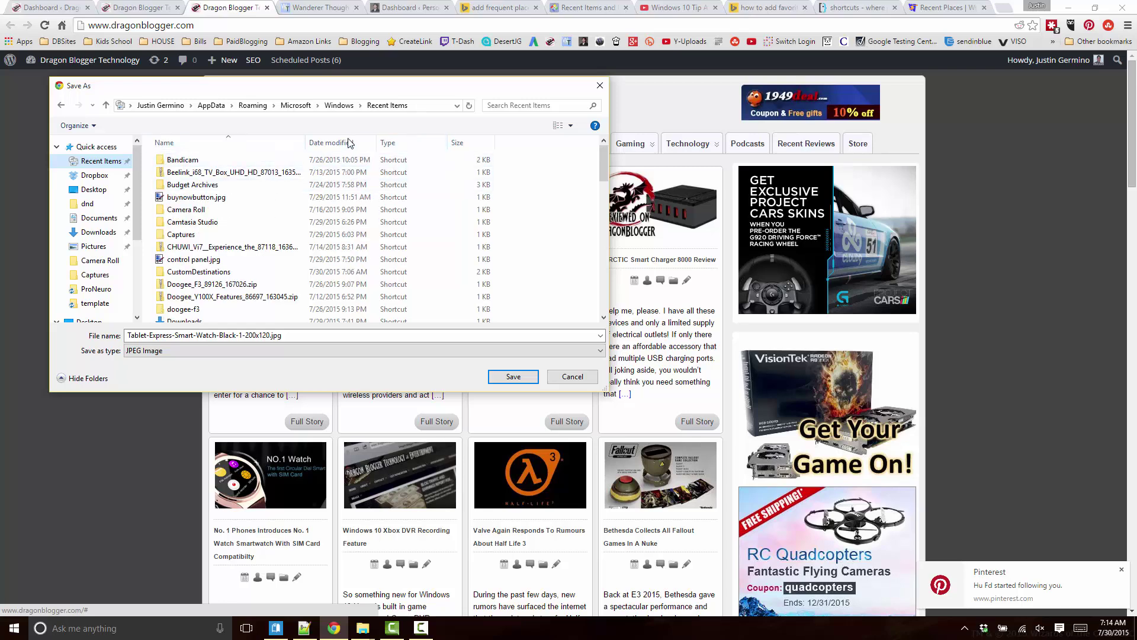
left_click(330, 143)
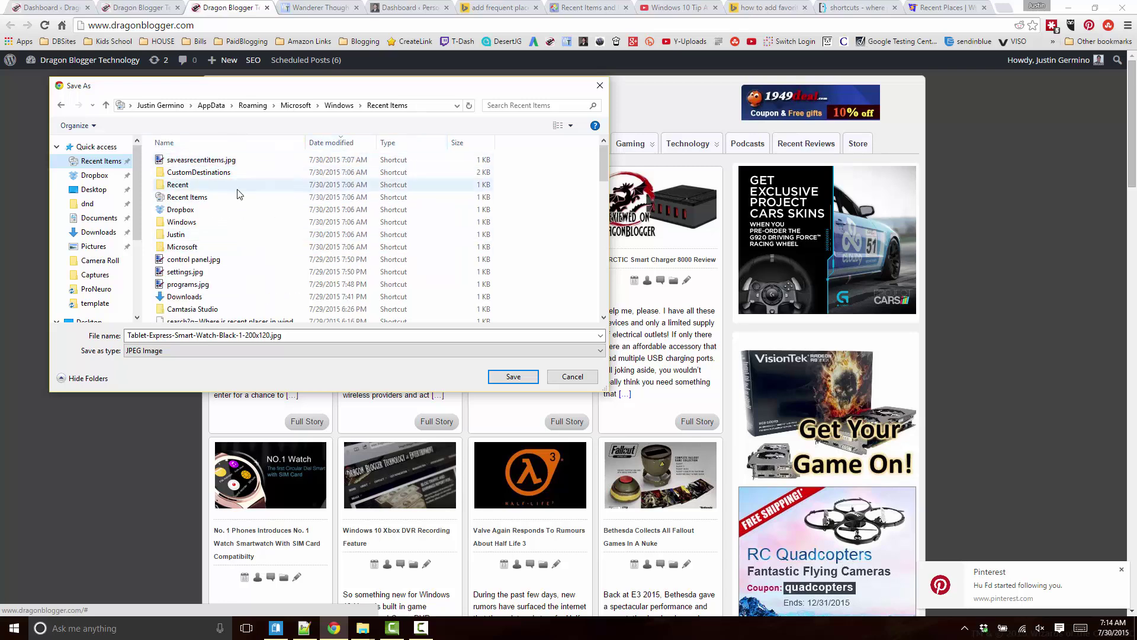